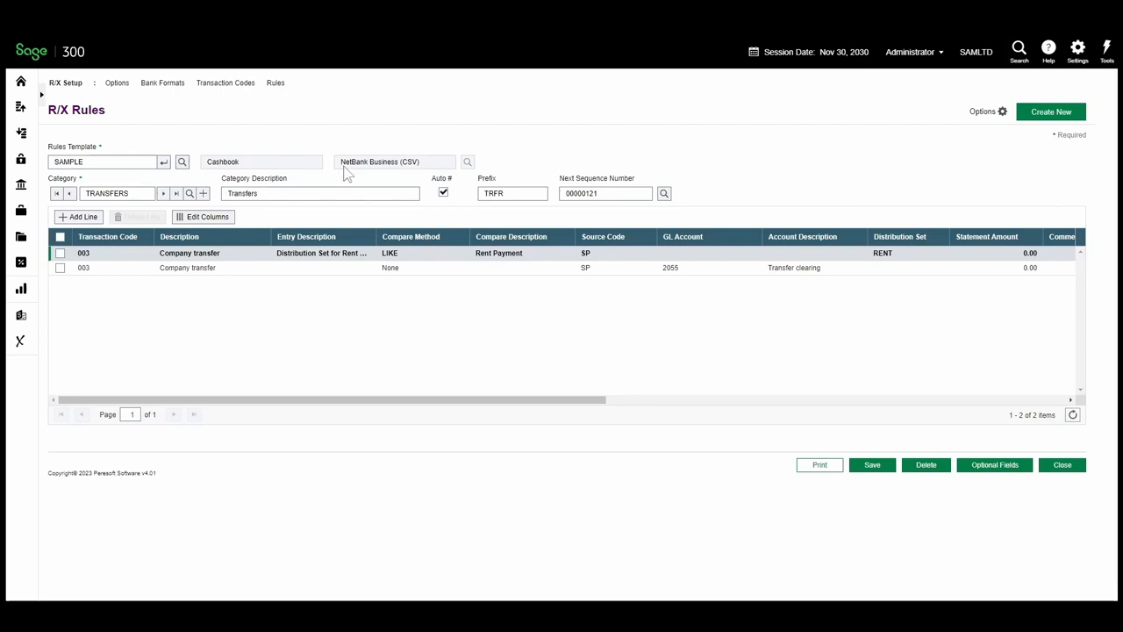
Load the AP category of the SAMPLE rules template, review the compare method options on its EXCIDE line and save the rules.
left_click(130, 196)
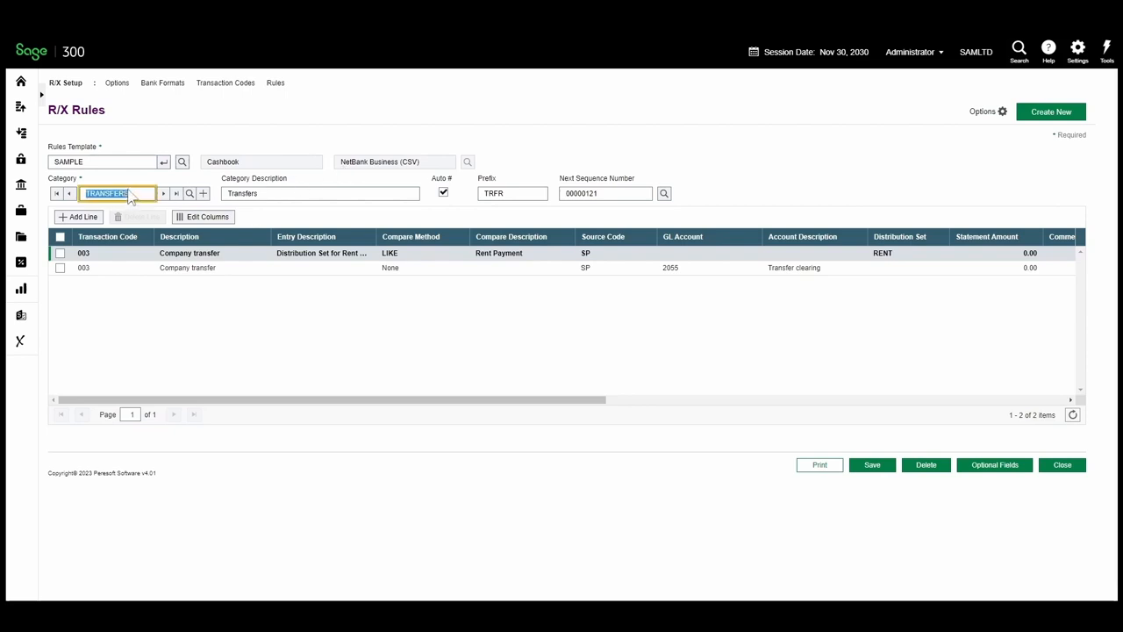
type("AP")
left_click(130, 216)
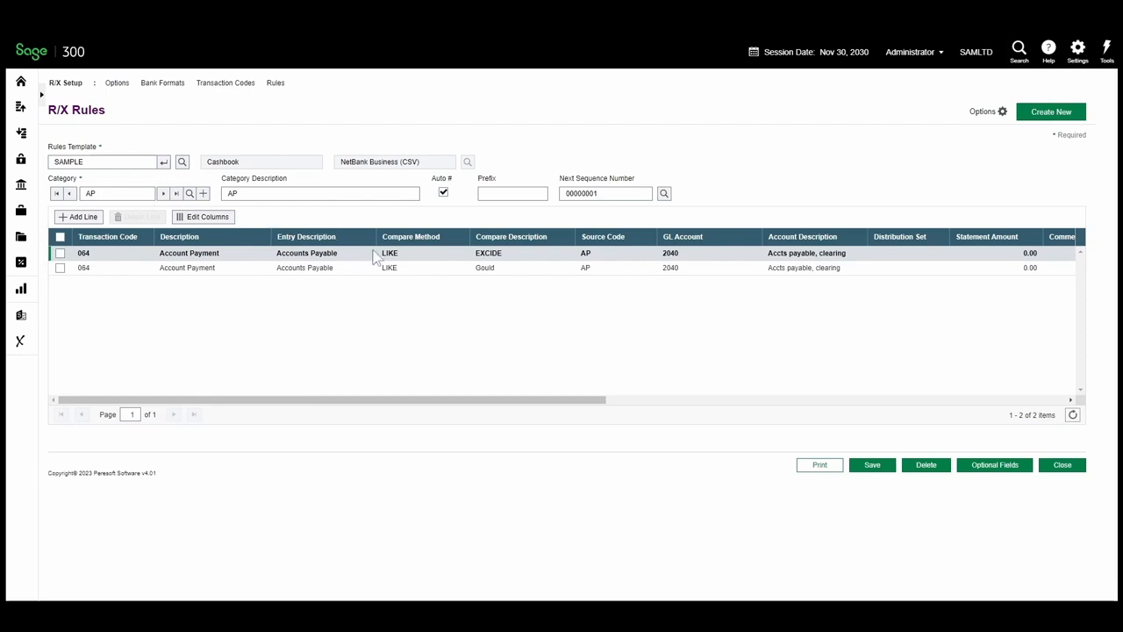
left_click(386, 254)
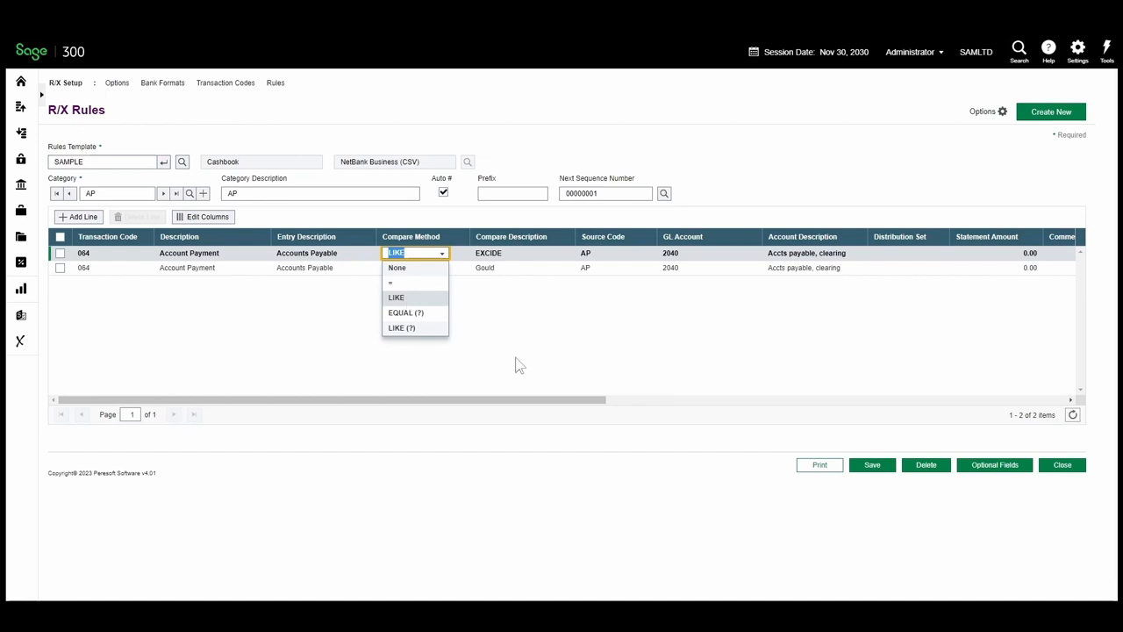
left_click(860, 470)
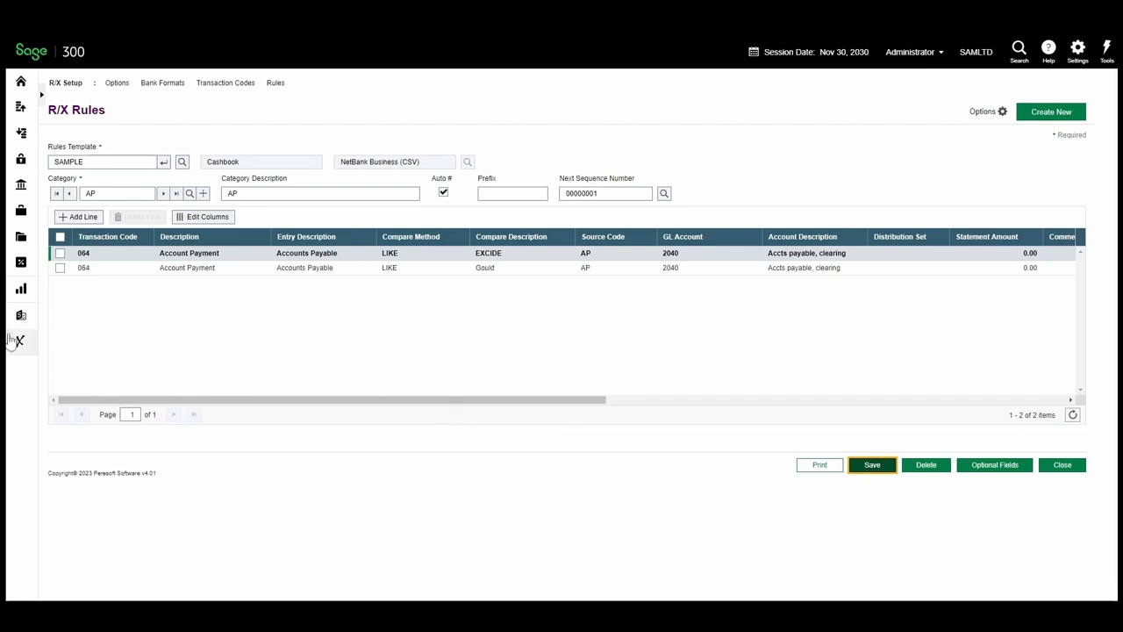
Import the downloaded statement file RecXpressSampleImport.csv into bank SEATAC in RecXpress, using the SAMPLE rules template.
left_click(19, 341)
left_click(213, 91)
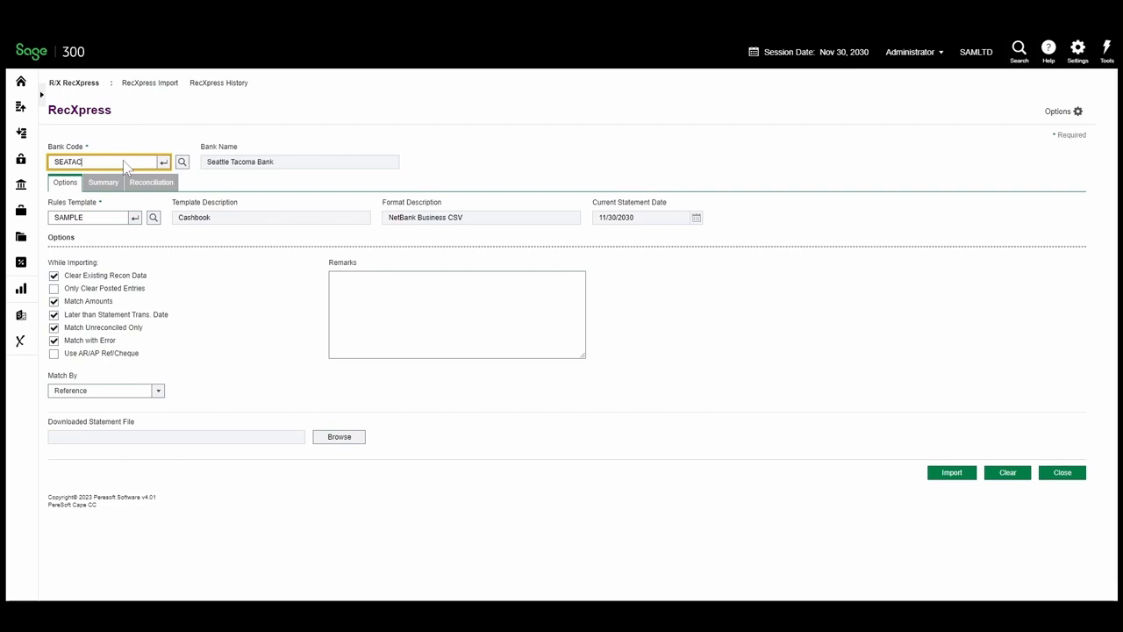
left_click(321, 441)
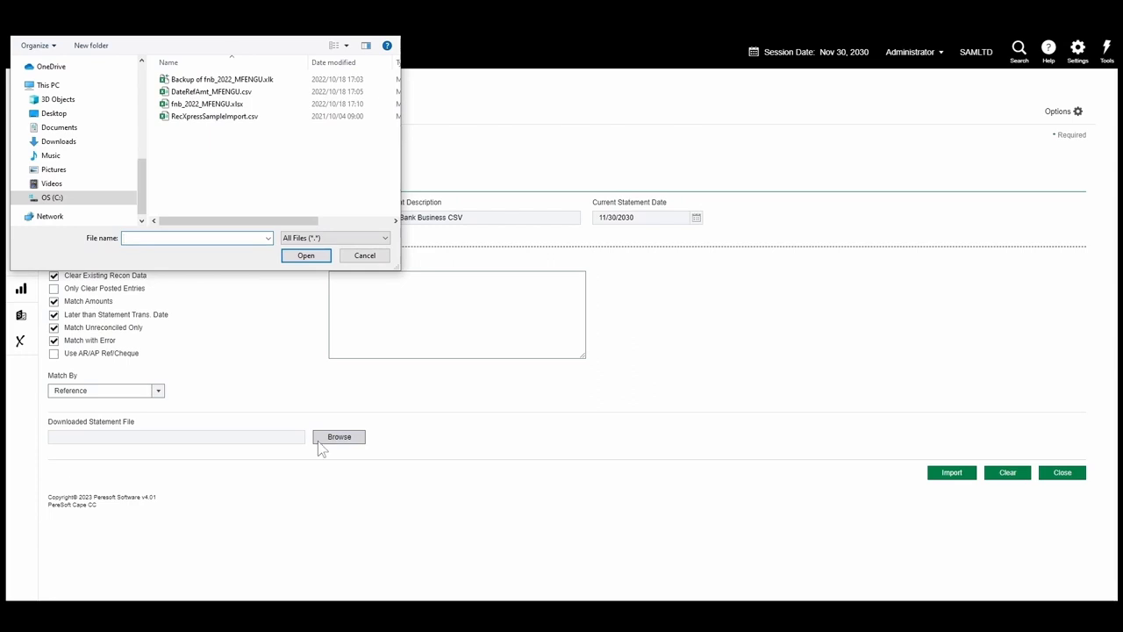
left_click(244, 120)
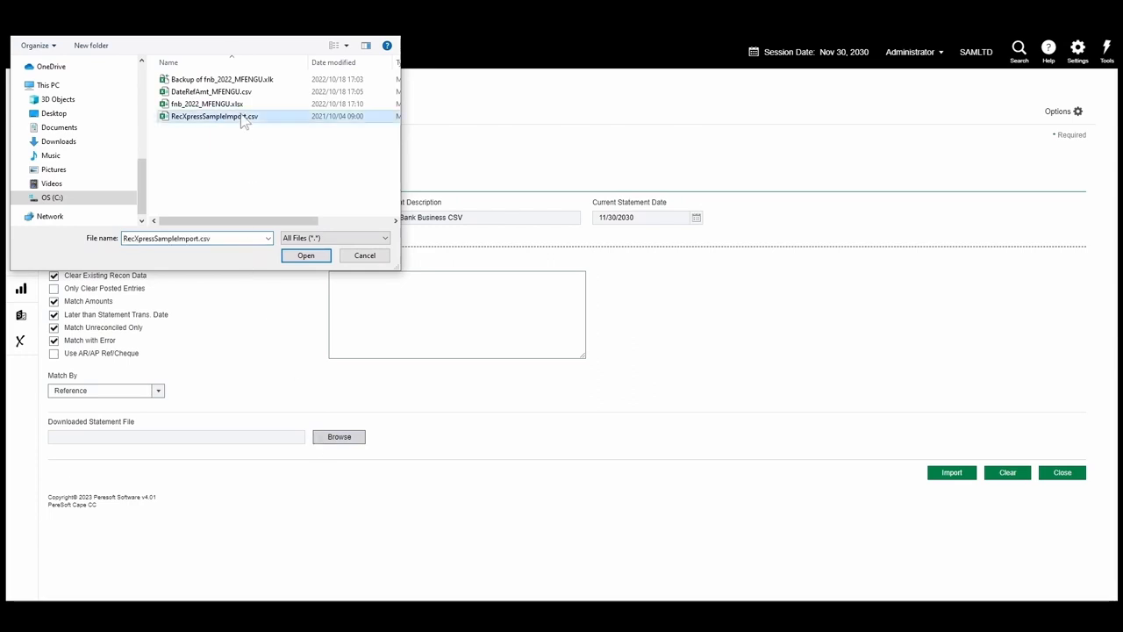
left_click(306, 256)
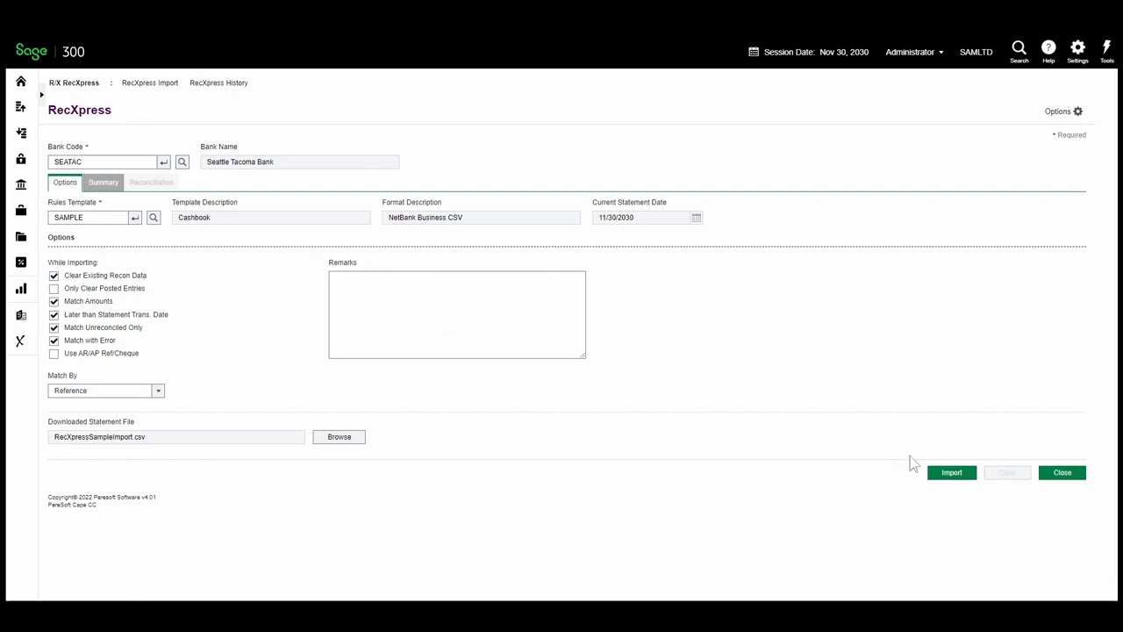
left_click(933, 475)
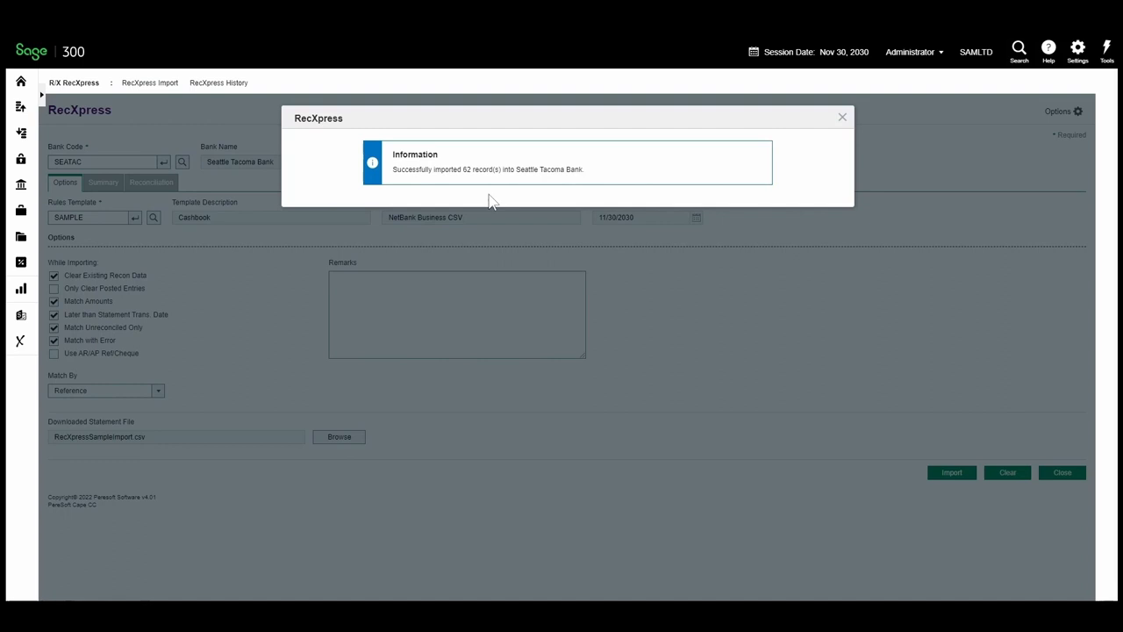
left_click(842, 117)
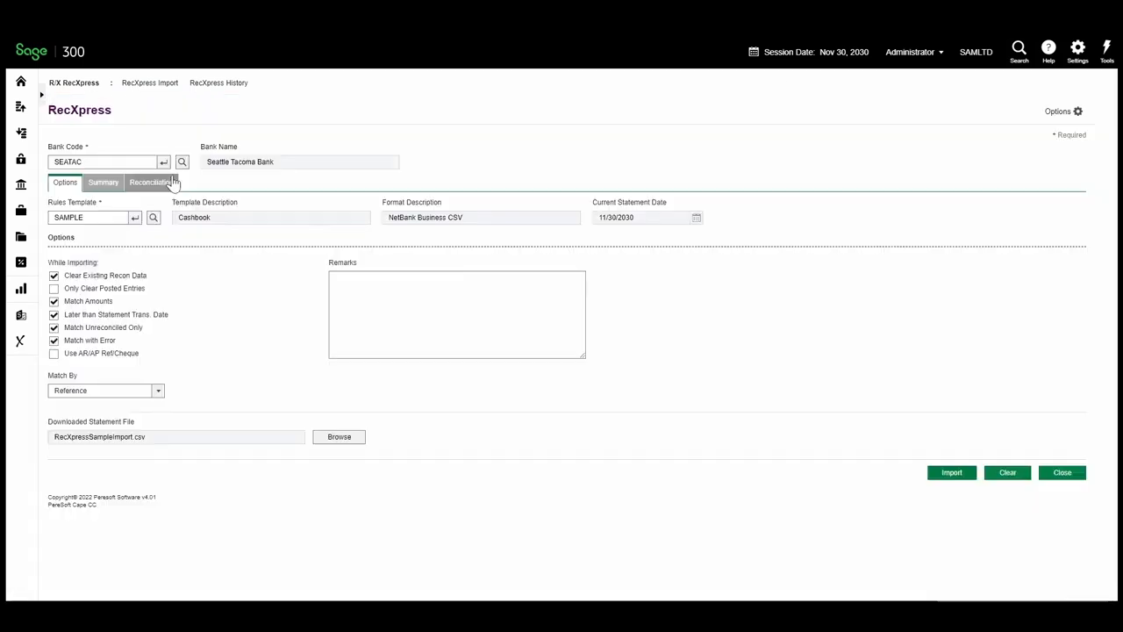
Show only the Correctly Matched bank statement transactions in the reconciliation and check the cashbook entry for reference 348885.
left_click(174, 183)
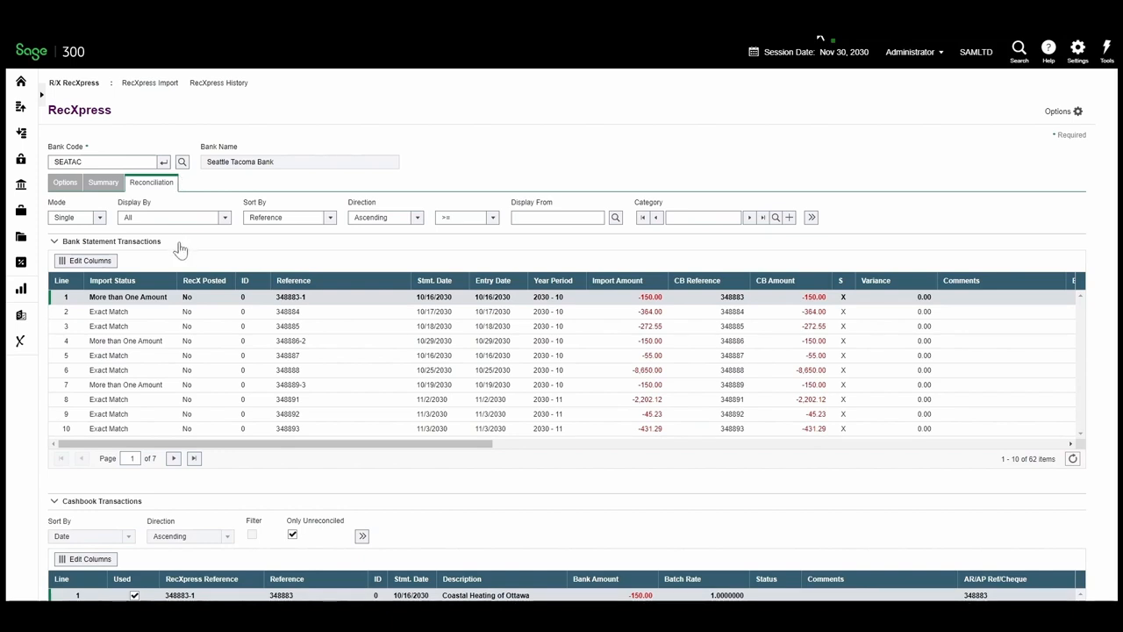
scroll(180, 250, "down", 3)
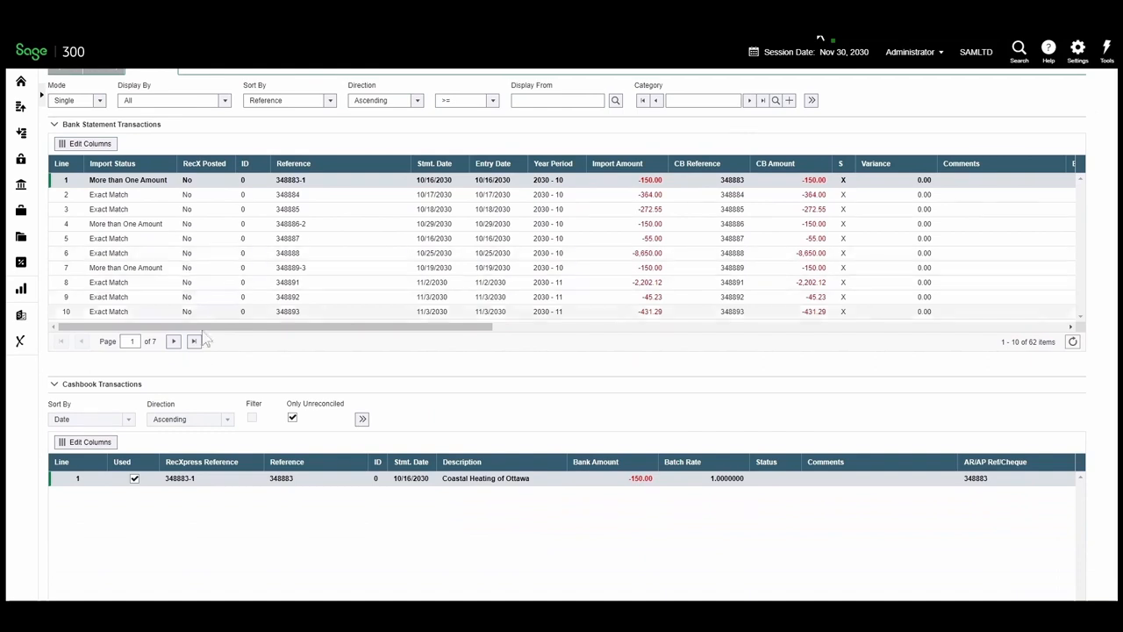
scroll(203, 389, "up", 3)
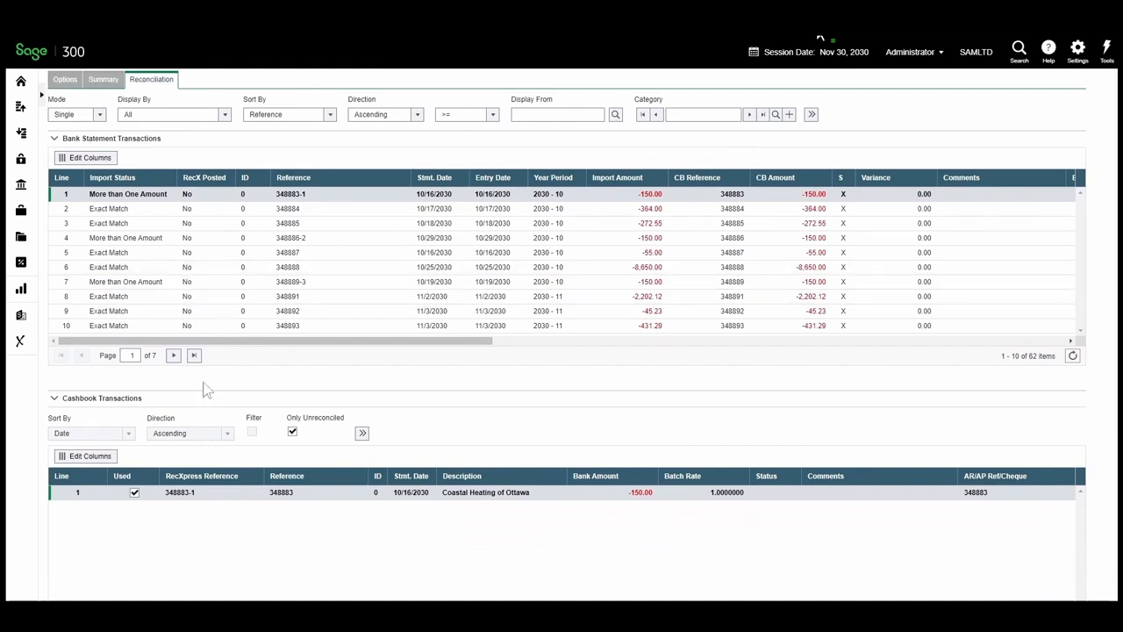
left_click(224, 218)
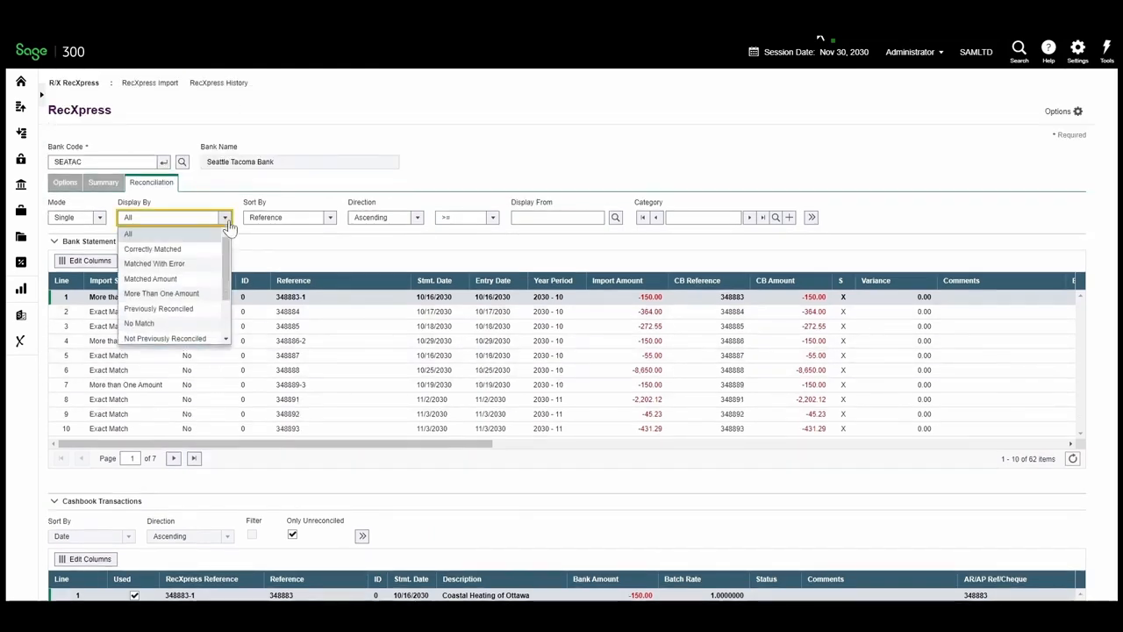
left_click(219, 249)
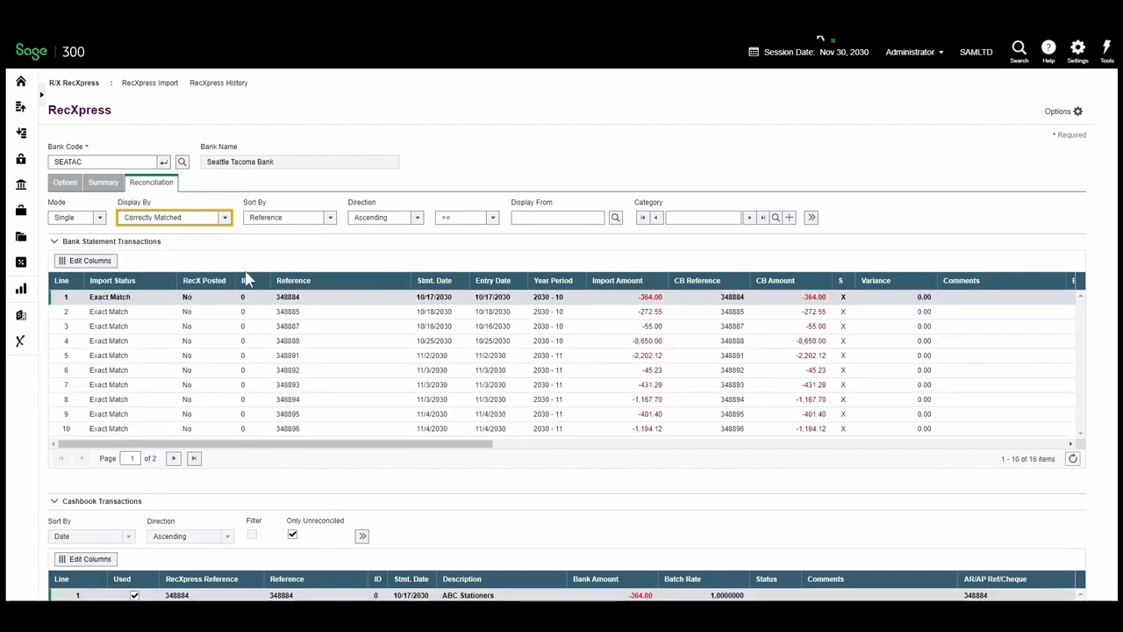
left_click(282, 301)
left_click(284, 313)
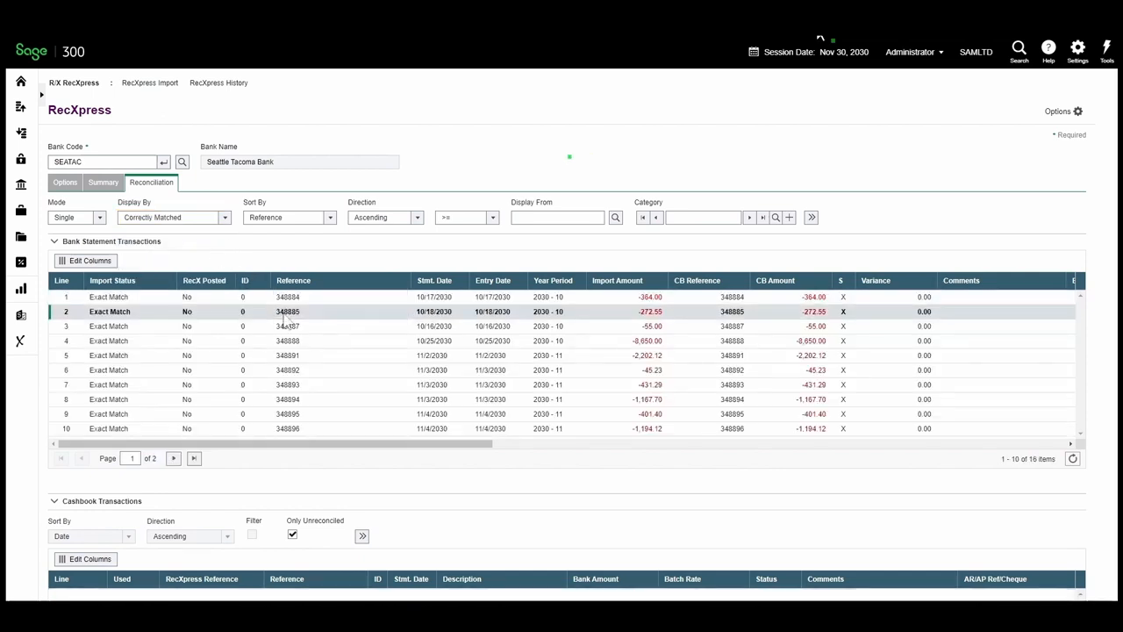
scroll(286, 334, "down", 3)
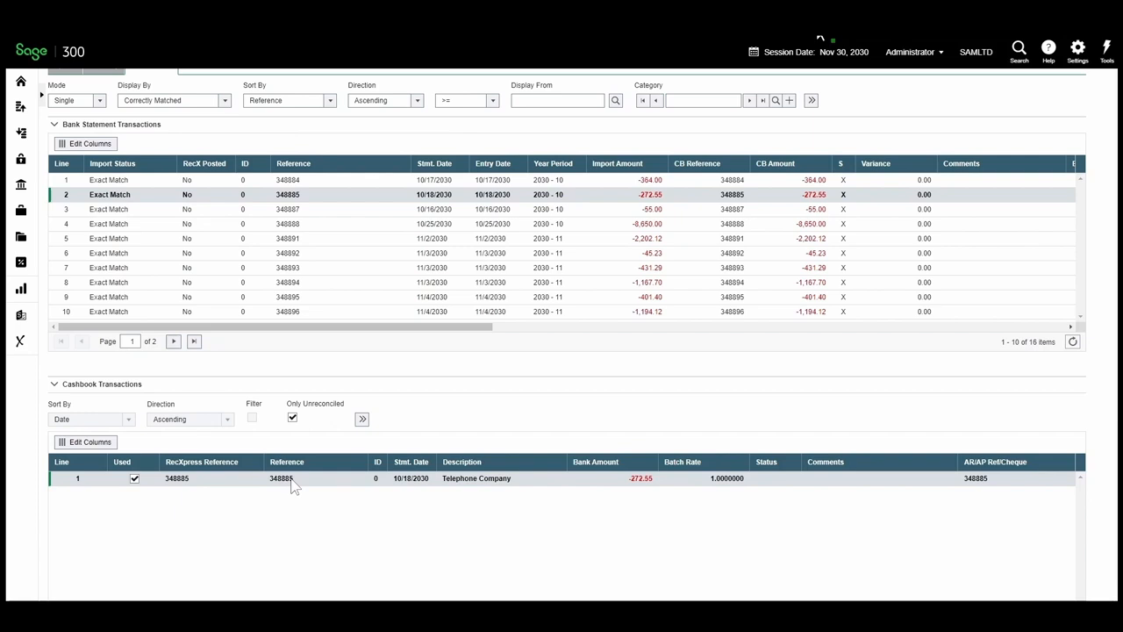
scroll(294, 487, "up", 3)
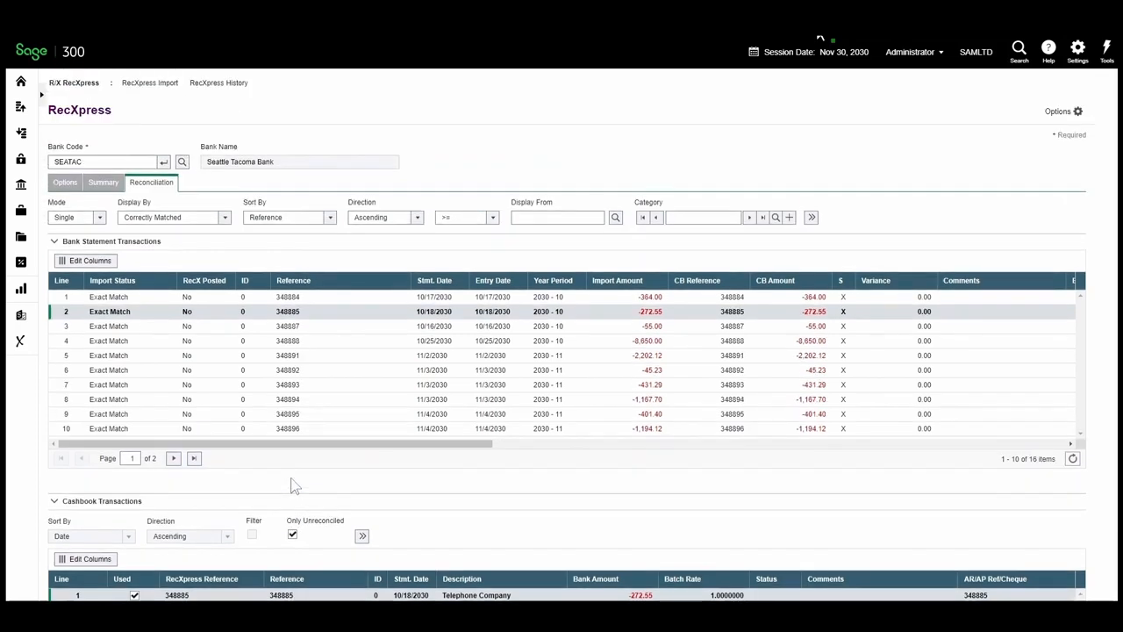
Display the More Than One Amount transactions and compare reference 348886-2 with its cashbook transaction.
left_click(225, 217)
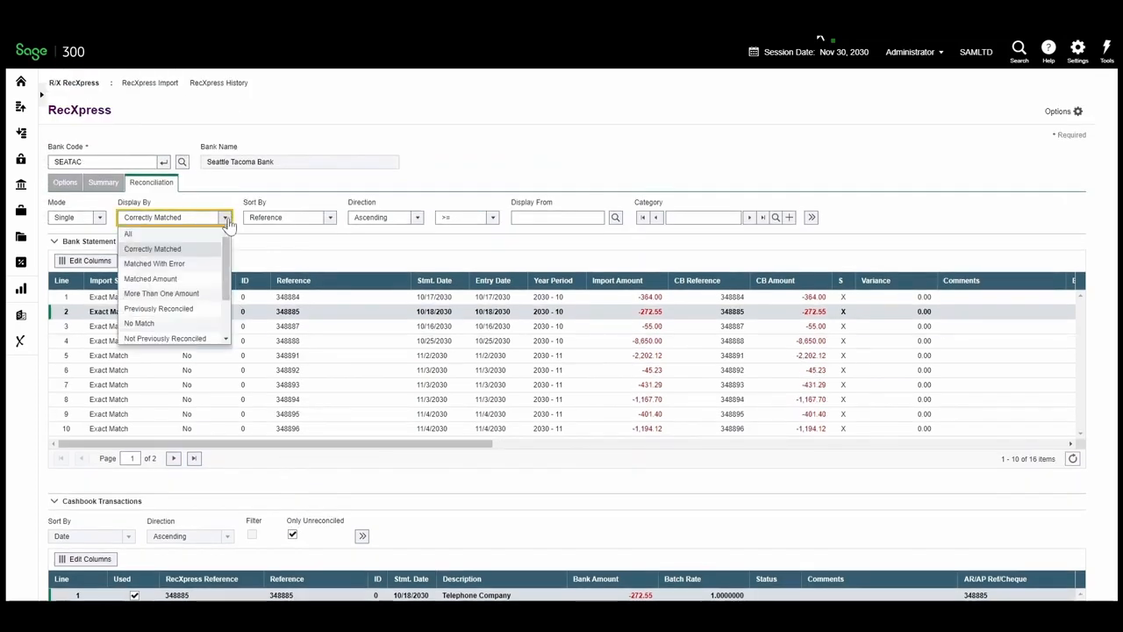
left_click(210, 295)
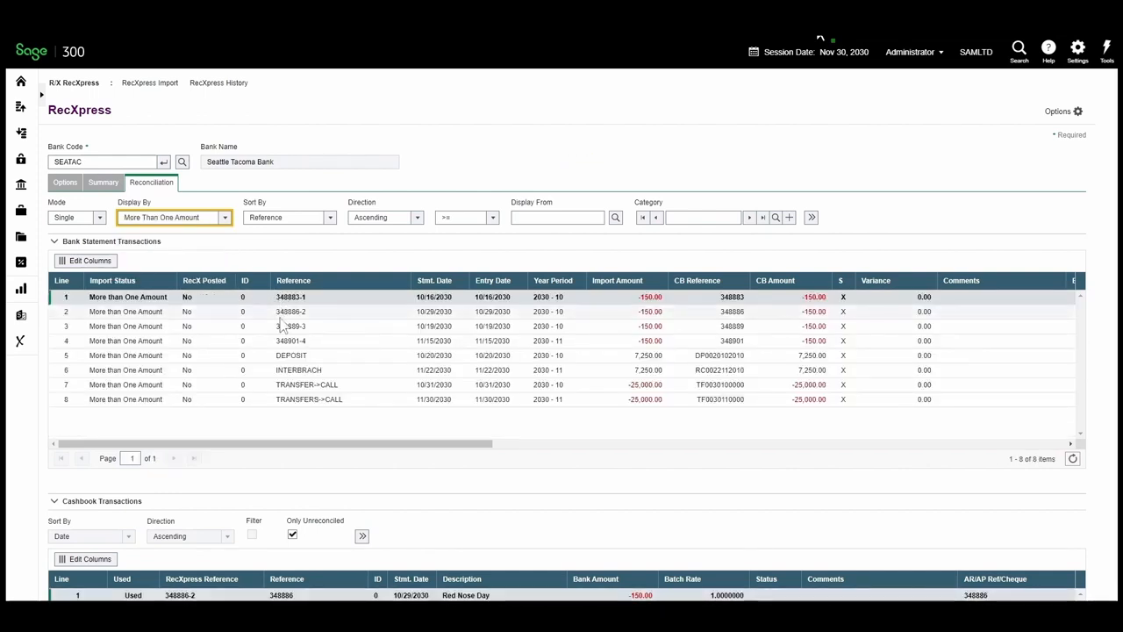
scroll(281, 325, "down", 3)
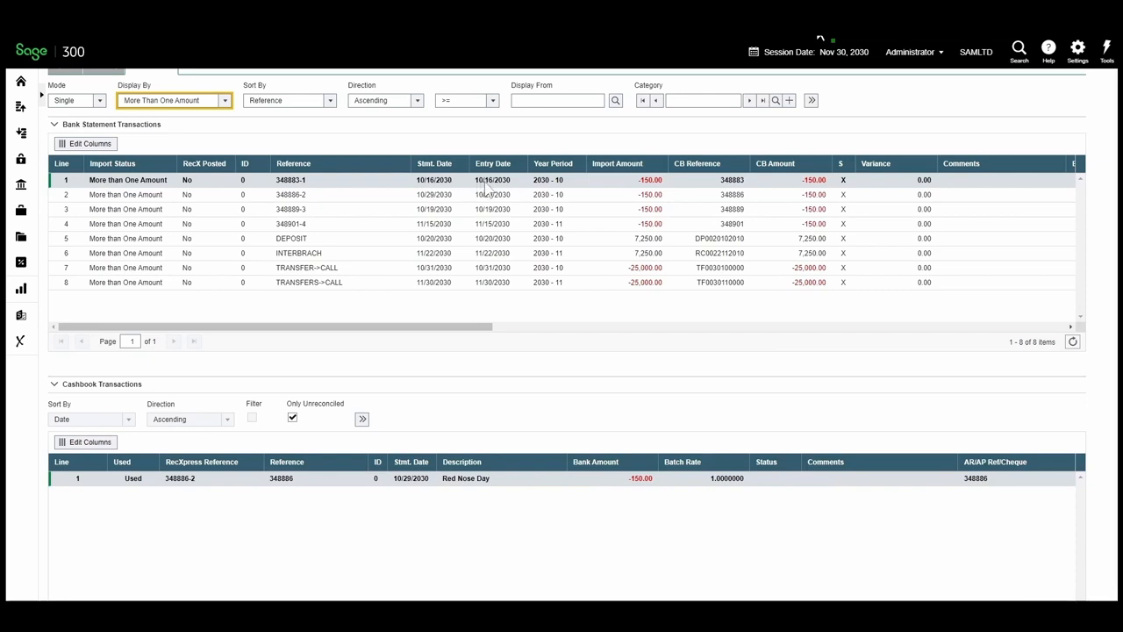
left_click(597, 200)
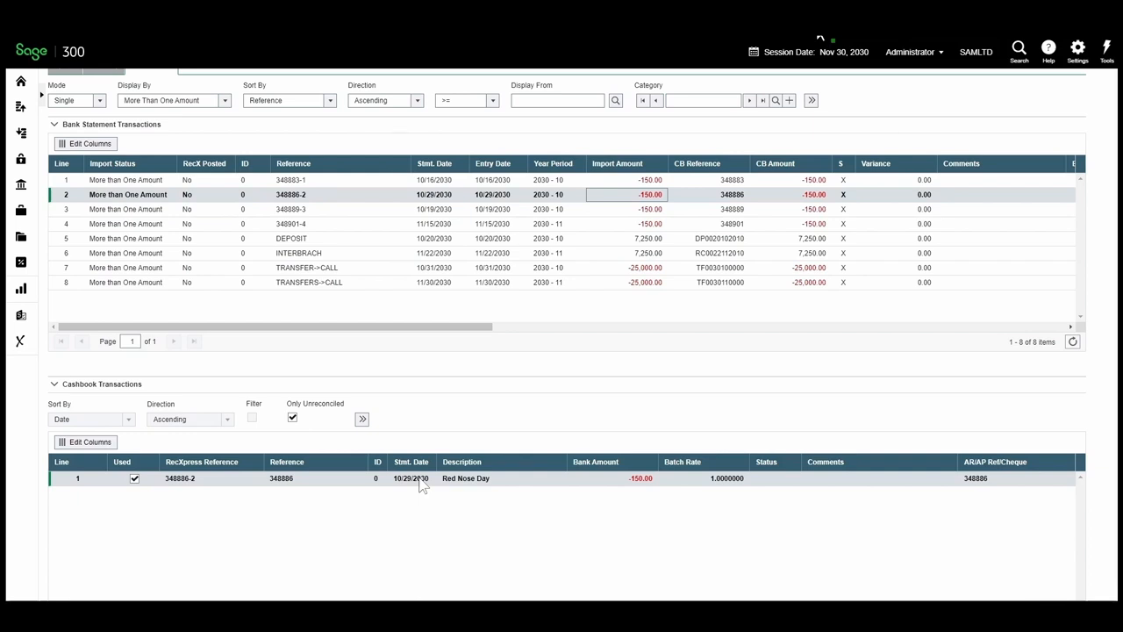
scroll(421, 488, "up", 3)
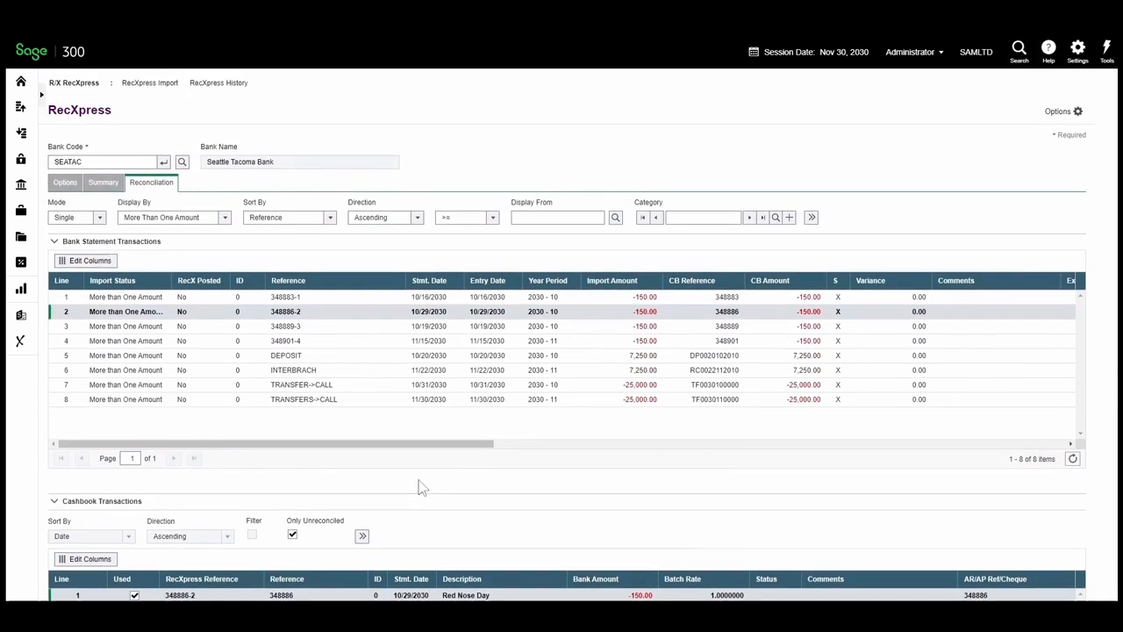
Display the Matched With Error transactions and examine the variance on reference 348903.
left_click(227, 219)
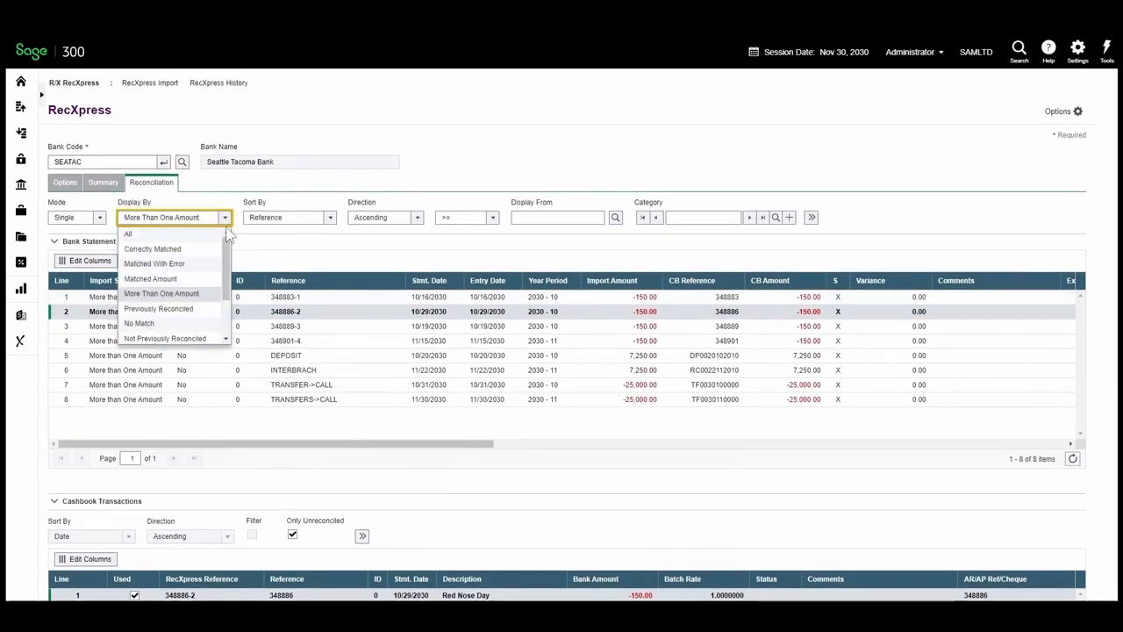
left_click(211, 268)
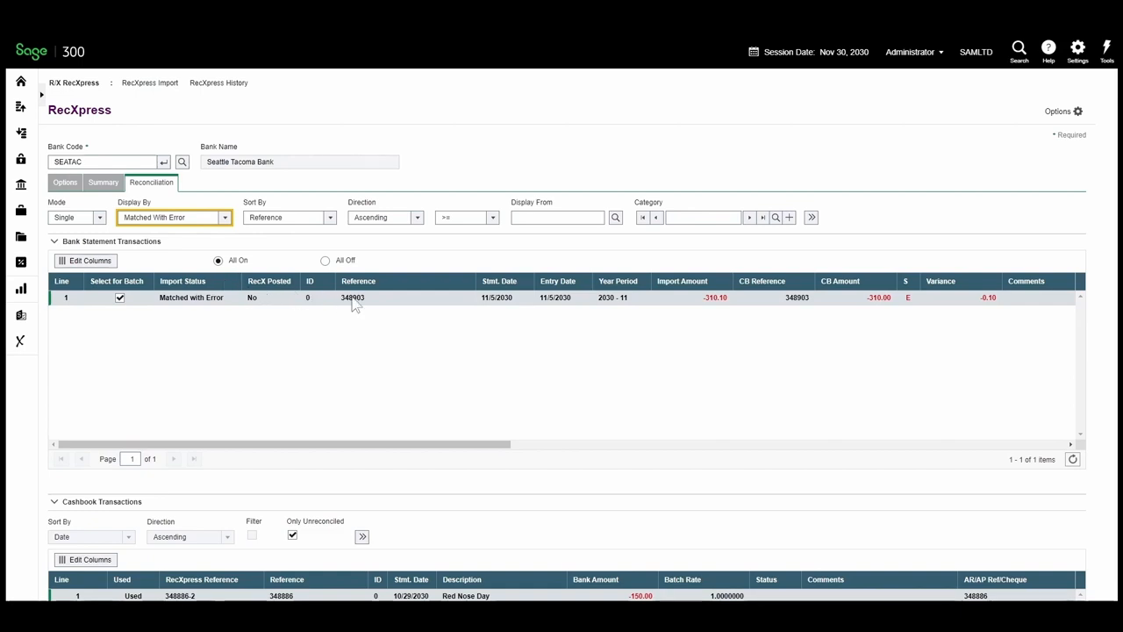
left_click(933, 294)
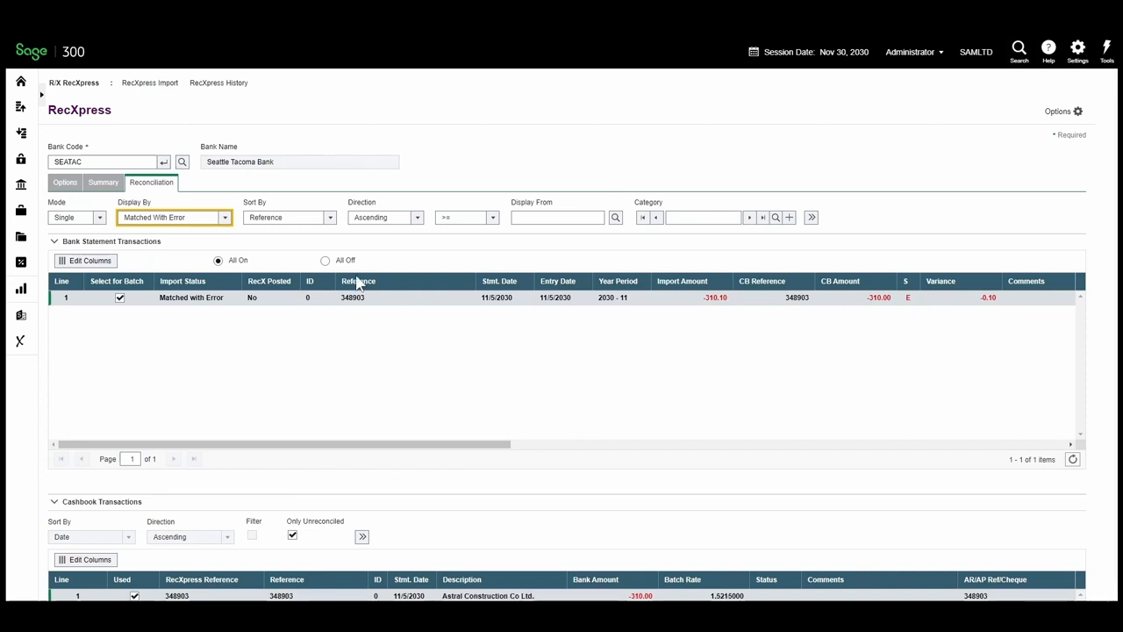
Display the No Match transactions, renumber all selected entries and review their categories and generated references.
left_click(224, 217)
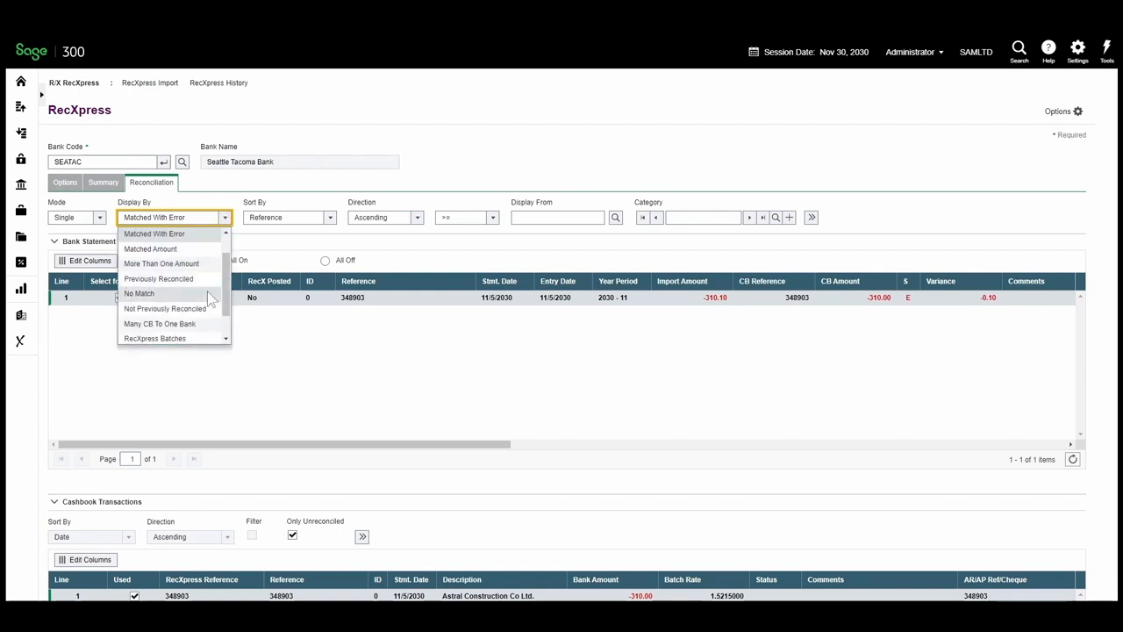
left_click(216, 296)
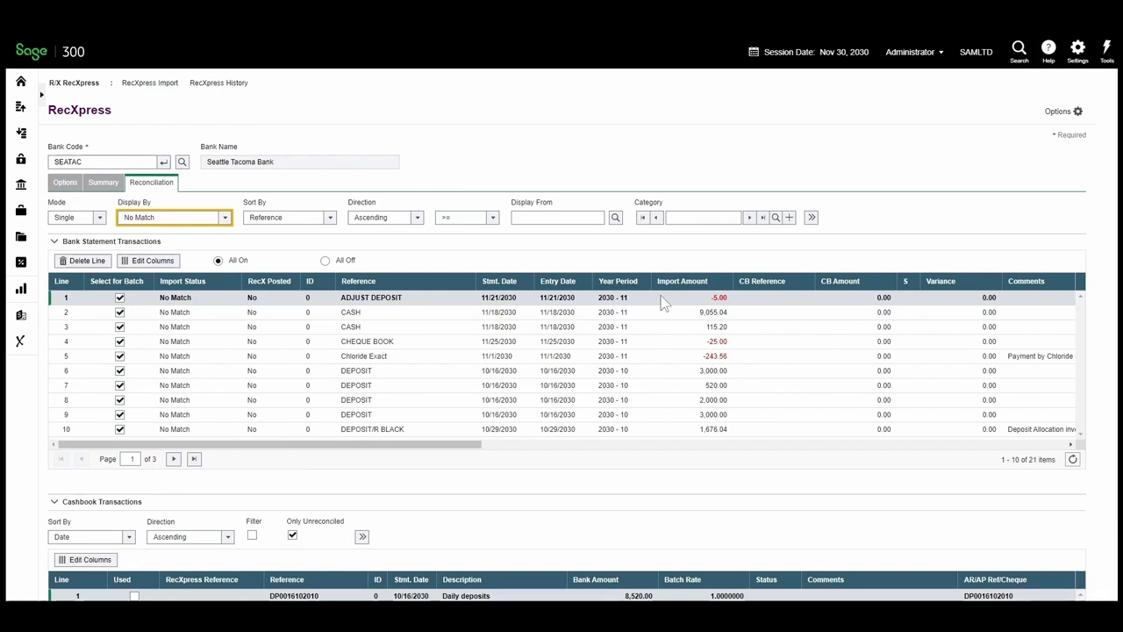
left_click(586, 501)
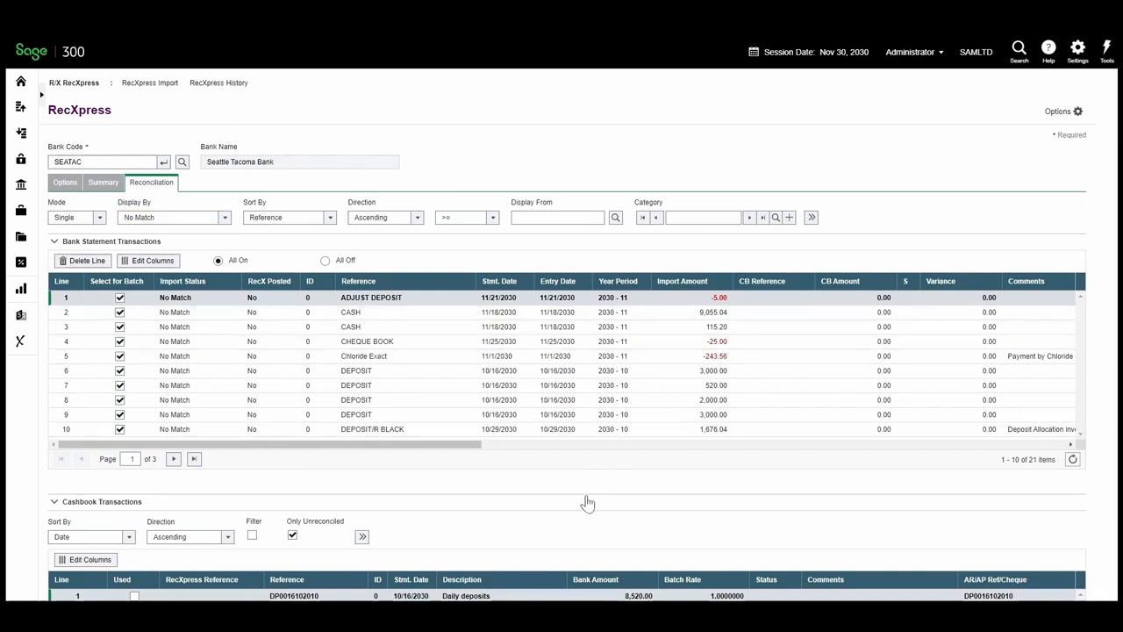
left_click(138, 523)
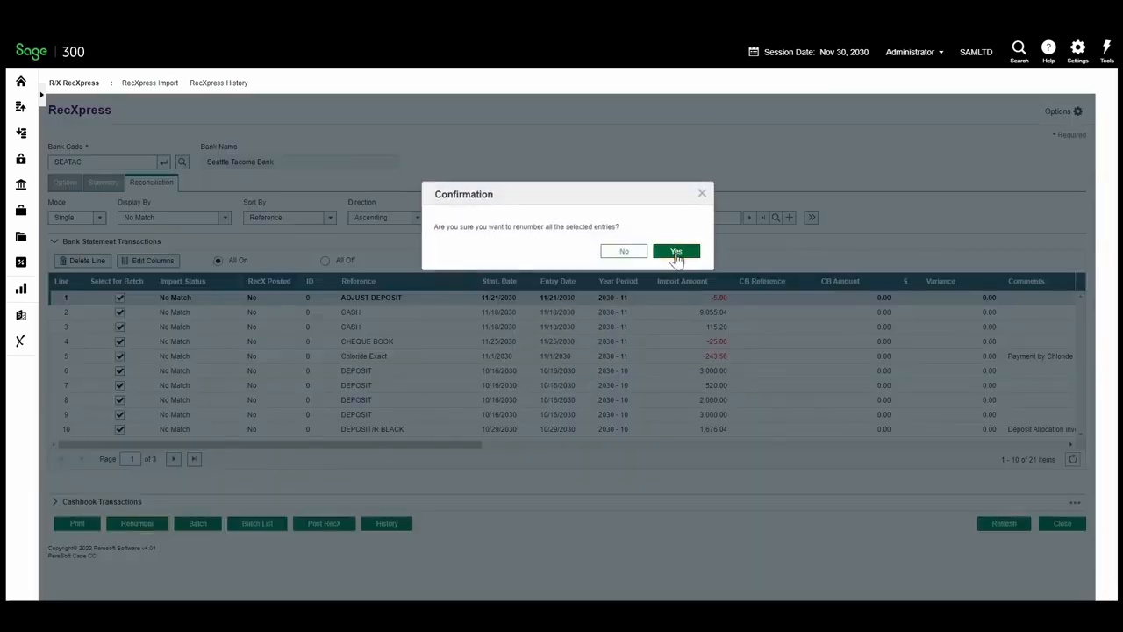
left_click(677, 252)
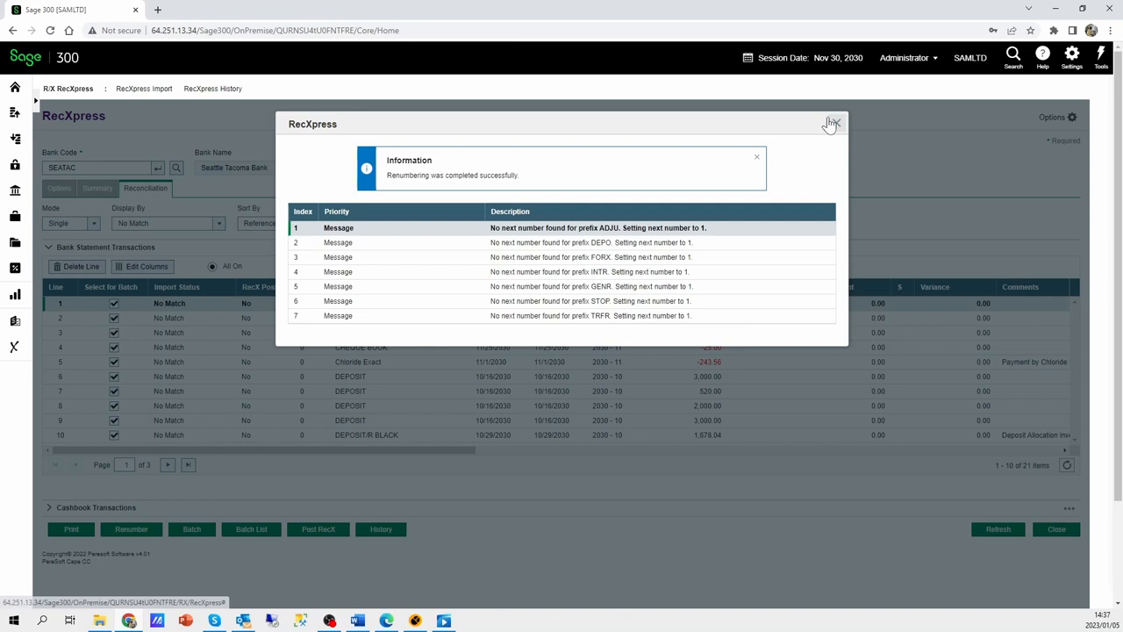
left_click(834, 123)
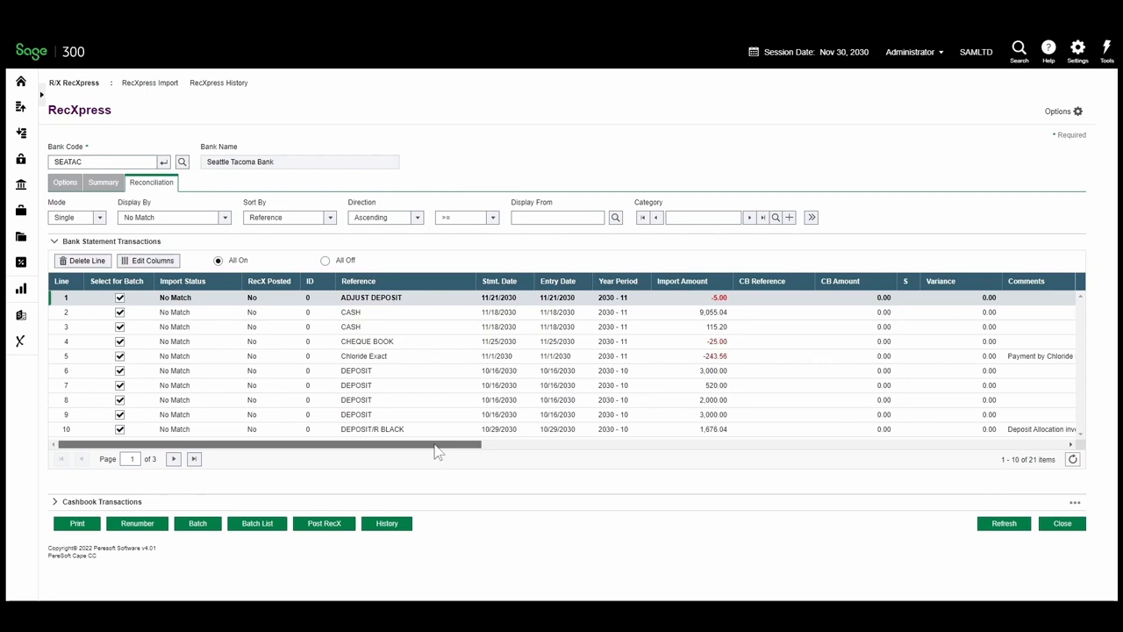
left_click_drag(437, 451, 612, 463)
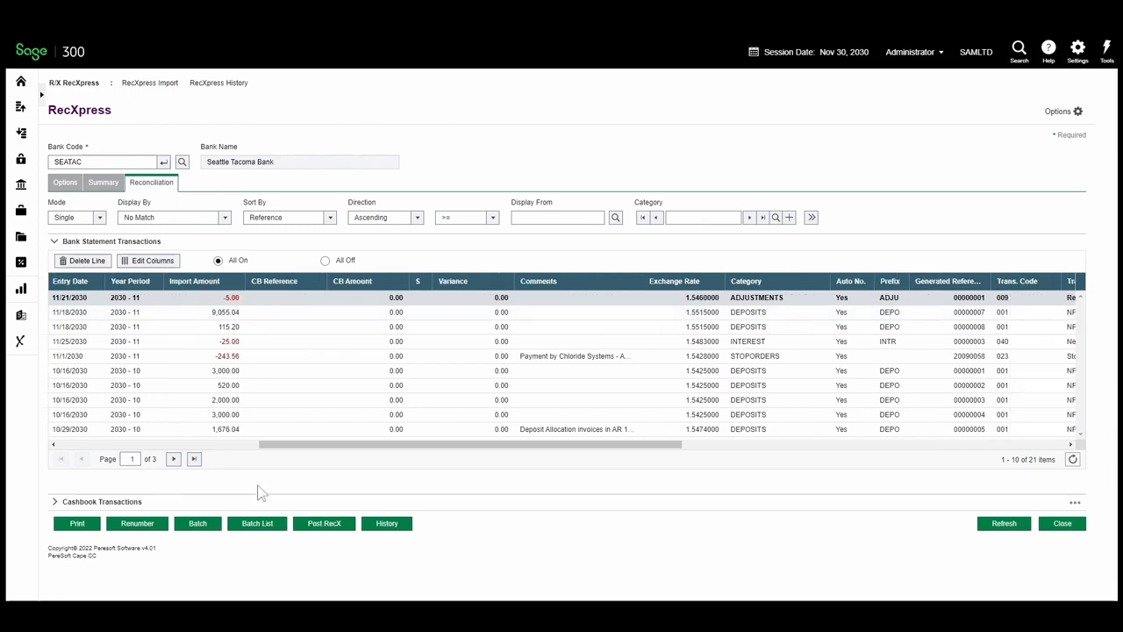
Open the cashbook batch list and set Ready To Post to Yes for the RecXpress batch 000008.
left_click(264, 521)
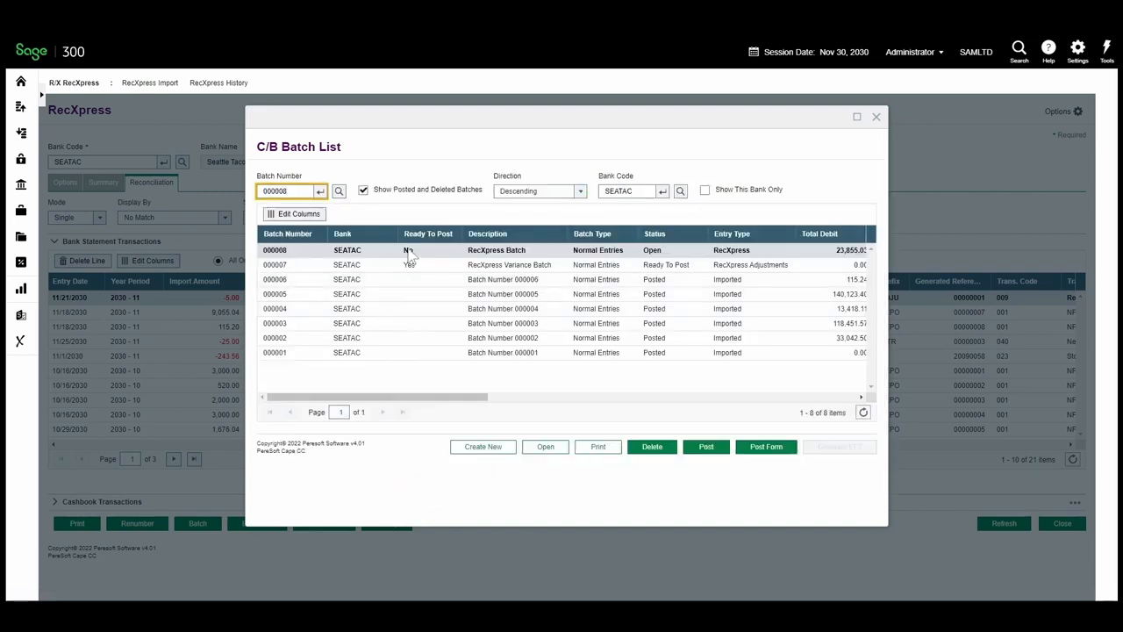
left_click(409, 251)
left_click(409, 253)
left_click(412, 279)
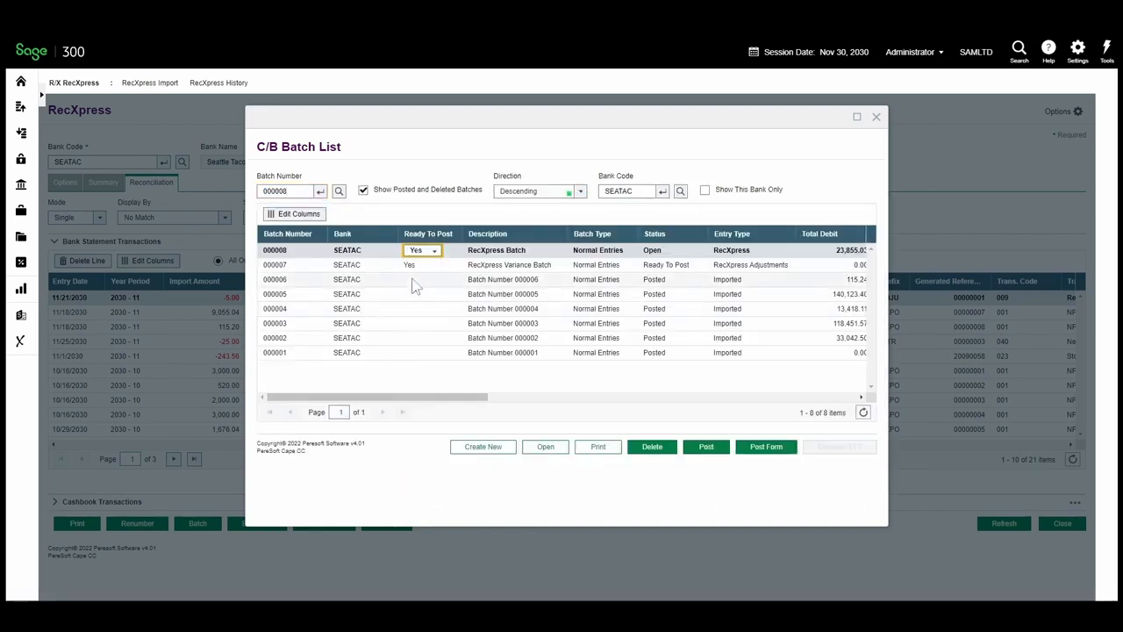
Post cashbook batches 000007 to 000008 with Reconcile Transactions on Posting set to None, and return to the RecXpress reconciliation.
left_click(748, 446)
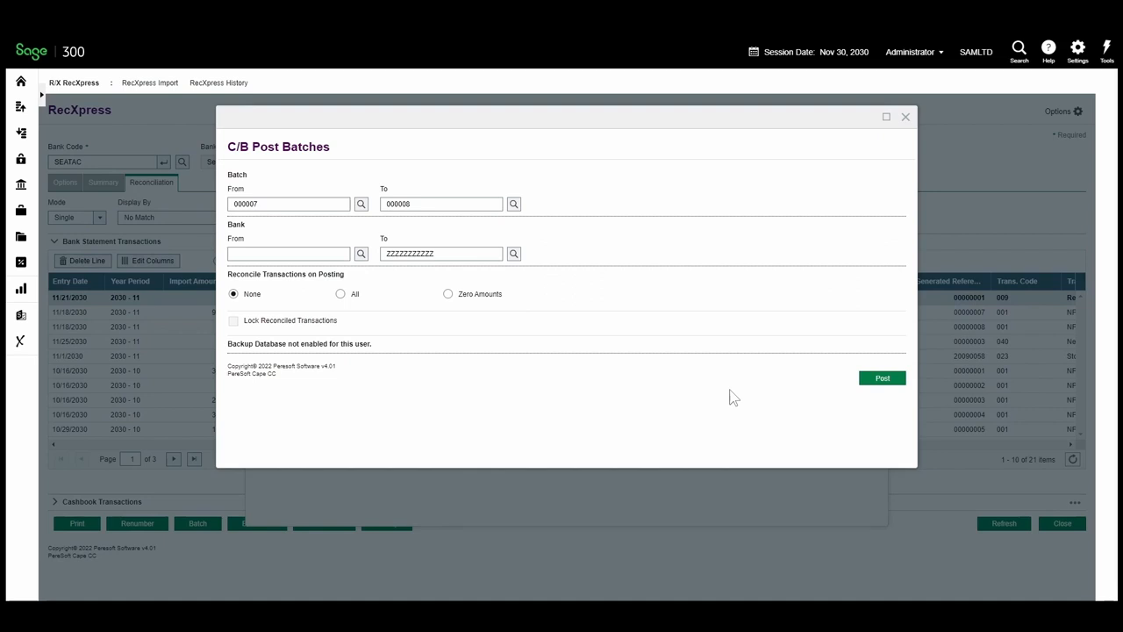
left_click(872, 381)
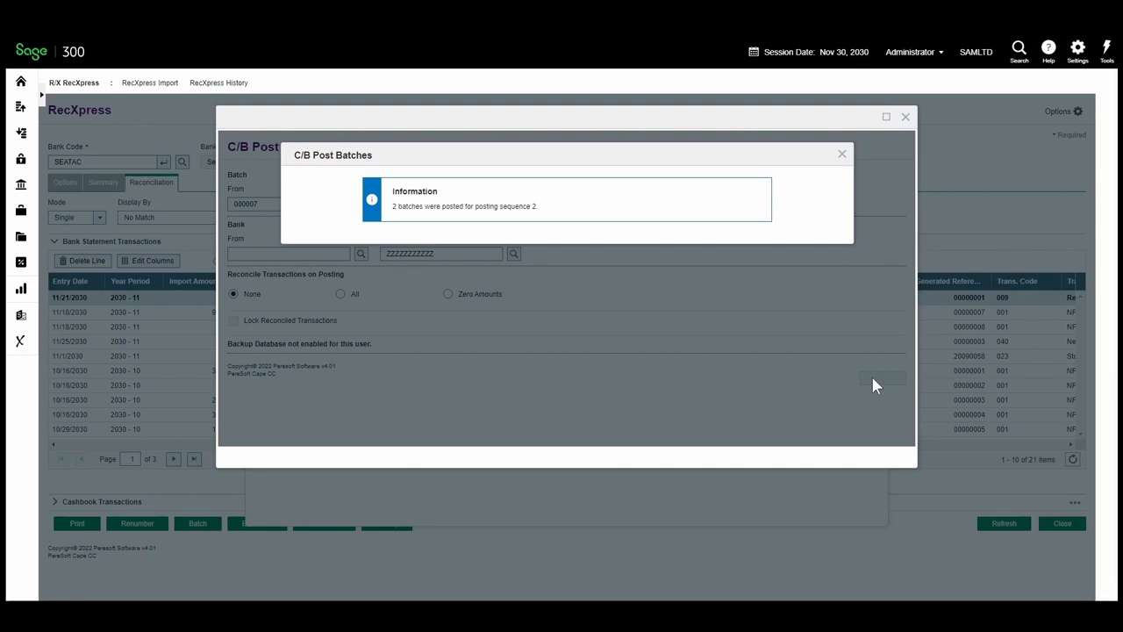
left_click(904, 120)
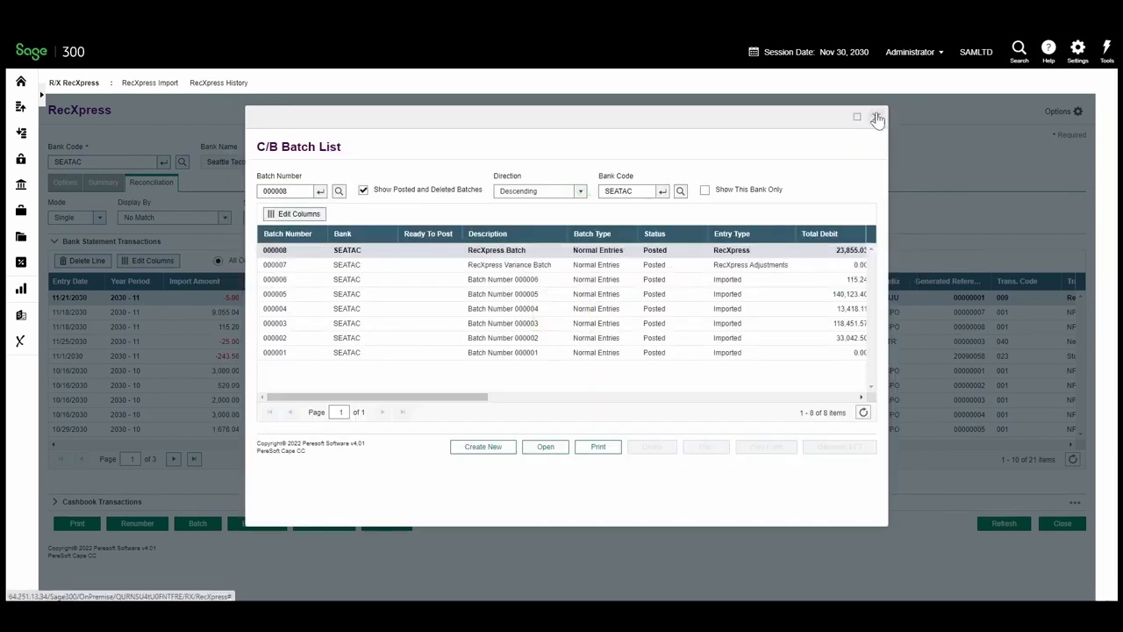
left_click(878, 118)
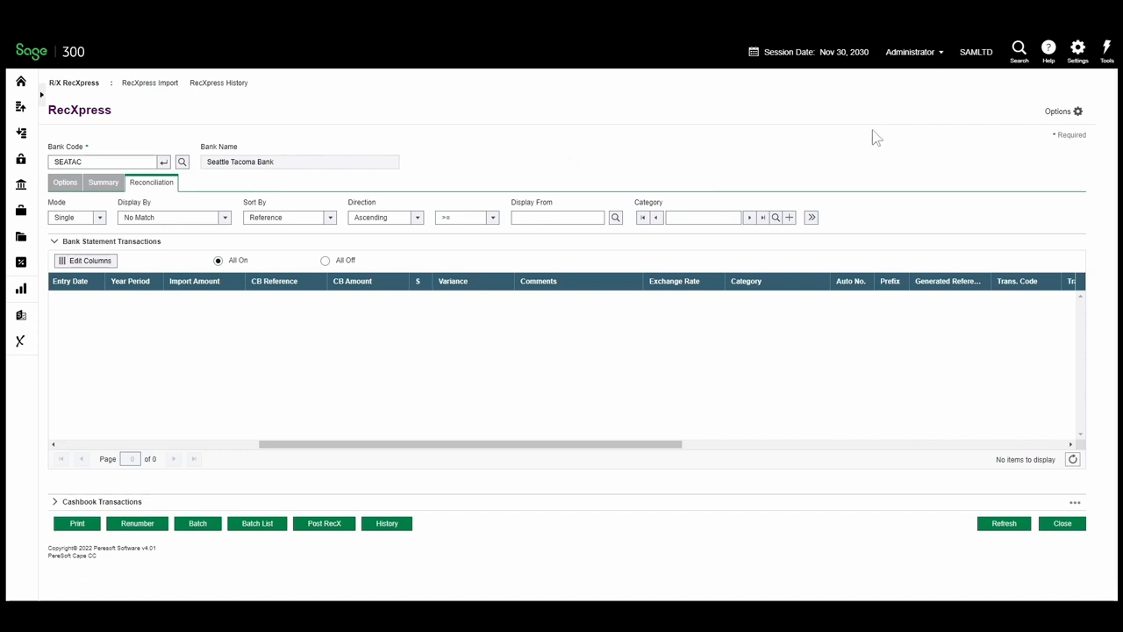
Post the imported RecXpress reconciliation to the cashbook without locking transactions, and open the cashbook bank reconciliation for SEATAC.
left_click(337, 523)
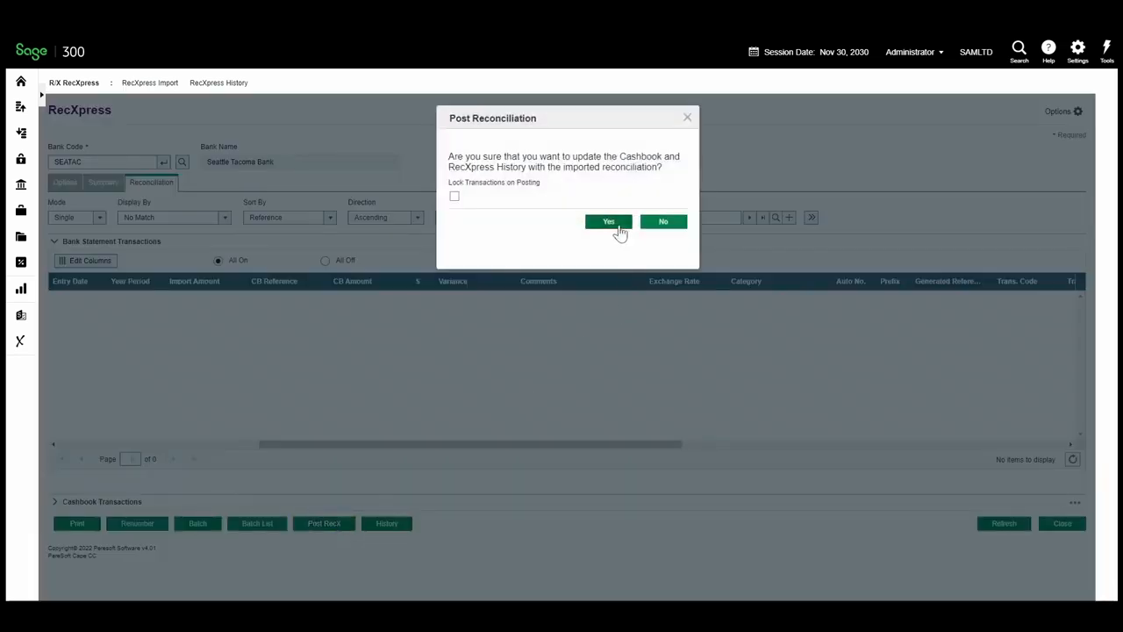
left_click(614, 224)
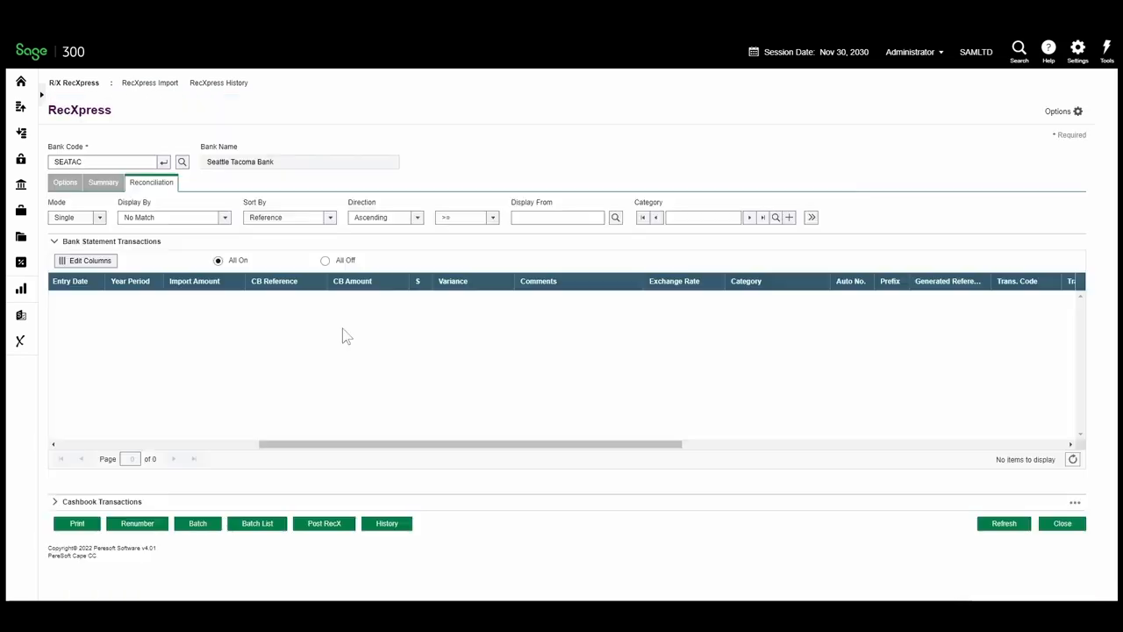
left_click(25, 317)
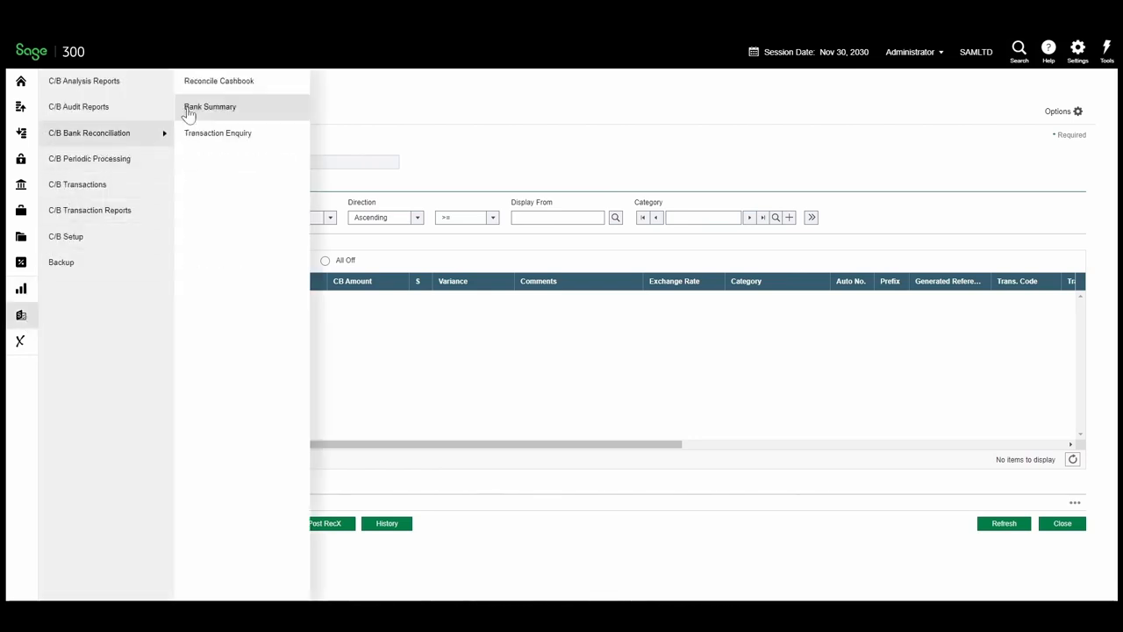
left_click(215, 83)
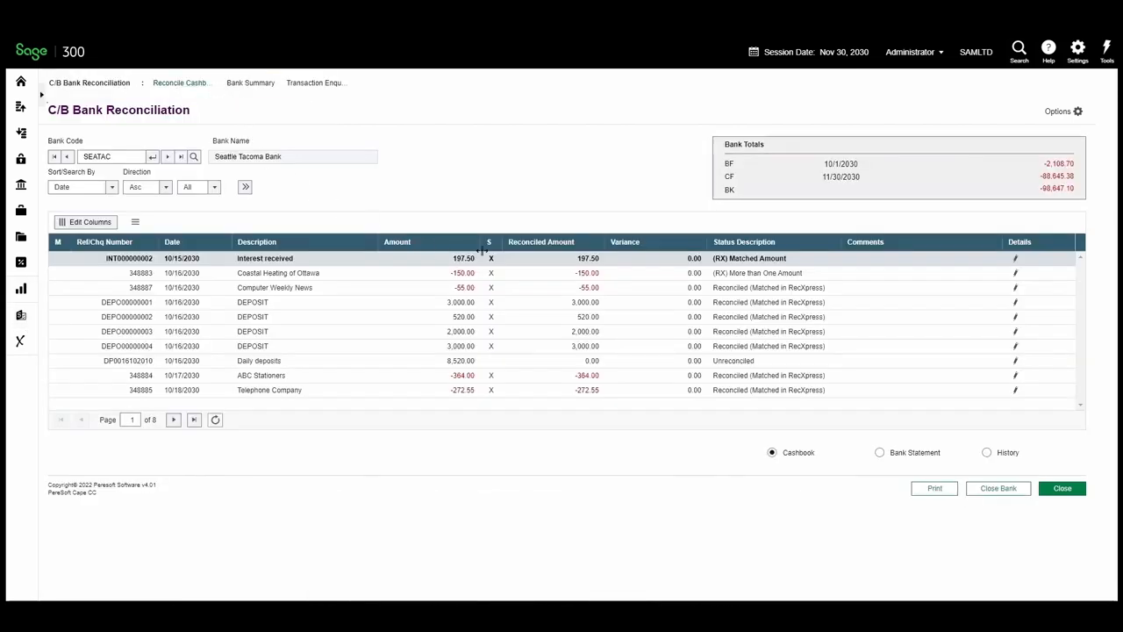